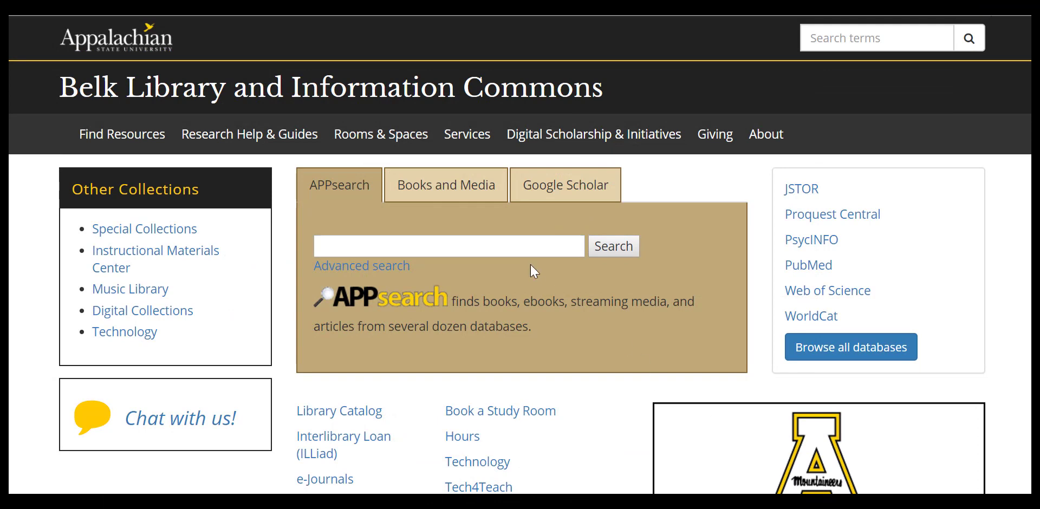
# Enter 'autism teenage girls' in the APPsearch box on the library homepage
pyautogui.click(528, 246)
pyautogui.write('au')
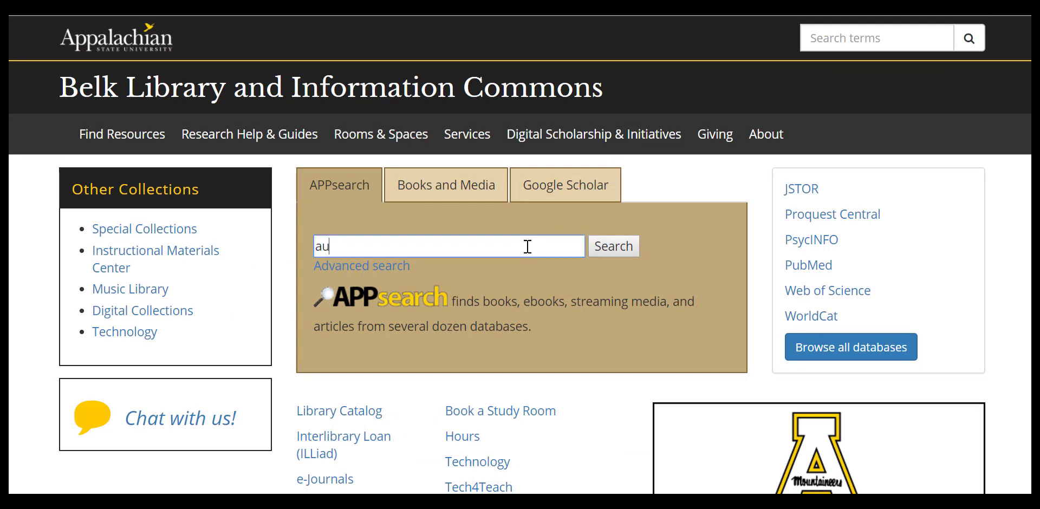
pyautogui.write('tism')
pyautogui.write(' teenage girls')
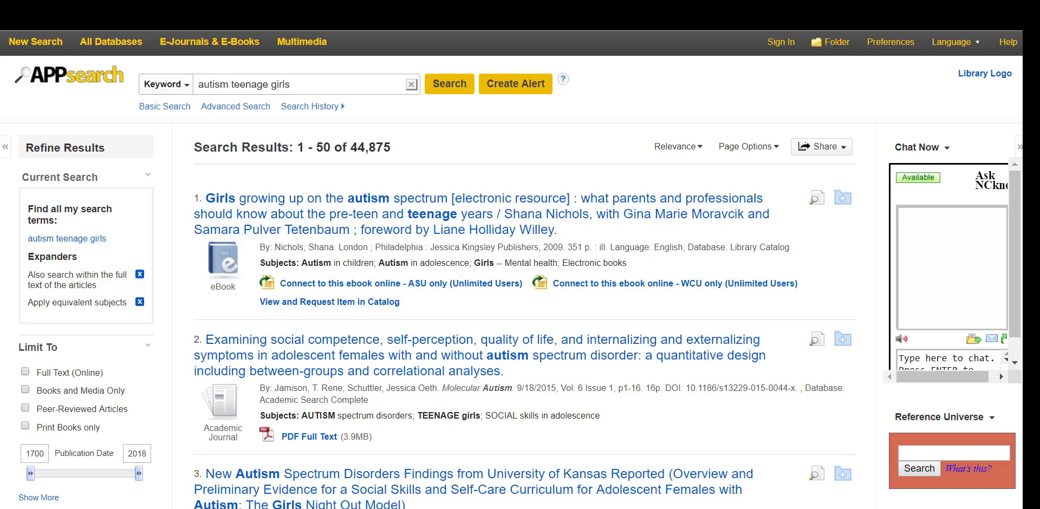
# Scroll the Refine Results sidebar to Source Types and limit results to Books (38,042)
pyautogui.scroll(-1, 512, 271)
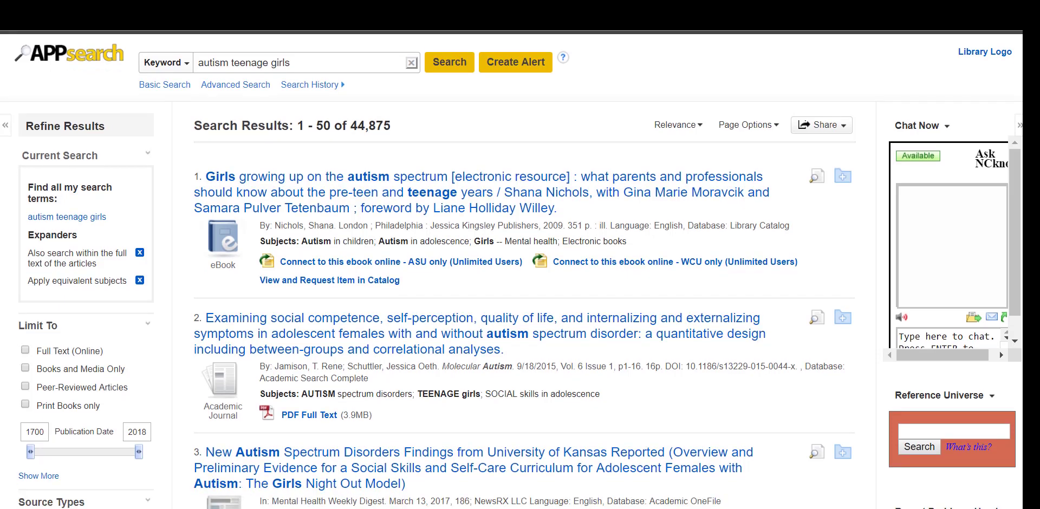
pyautogui.scroll(-1, 512, 270)
pyautogui.scroll(-1, 512, 271)
pyautogui.scroll(-1, 512, 271)
pyautogui.scroll(-1, 512, 271)
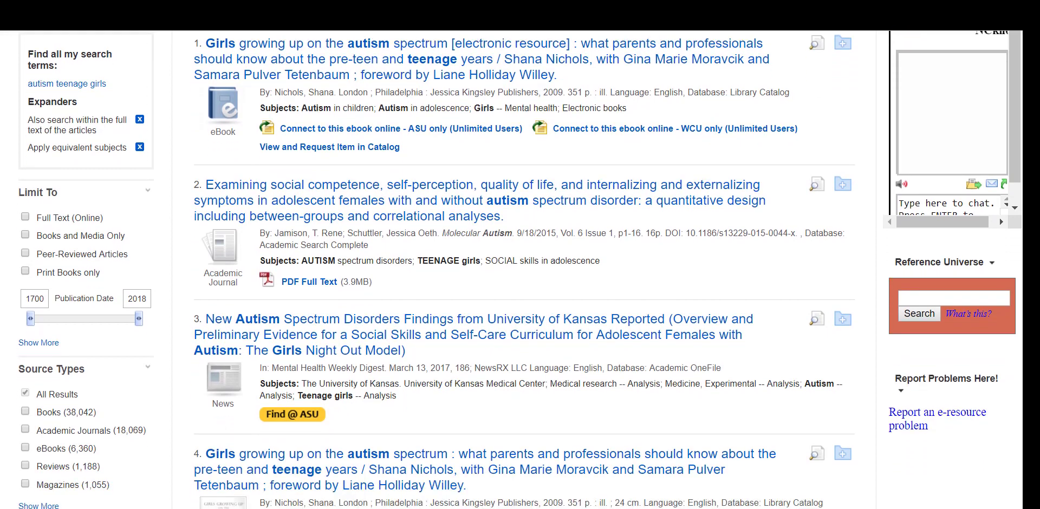
pyautogui.scroll(-1, 512, 270)
pyautogui.scroll(-1, 511, 271)
pyautogui.scroll(-1, 512, 271)
pyautogui.scroll(-1, 511, 271)
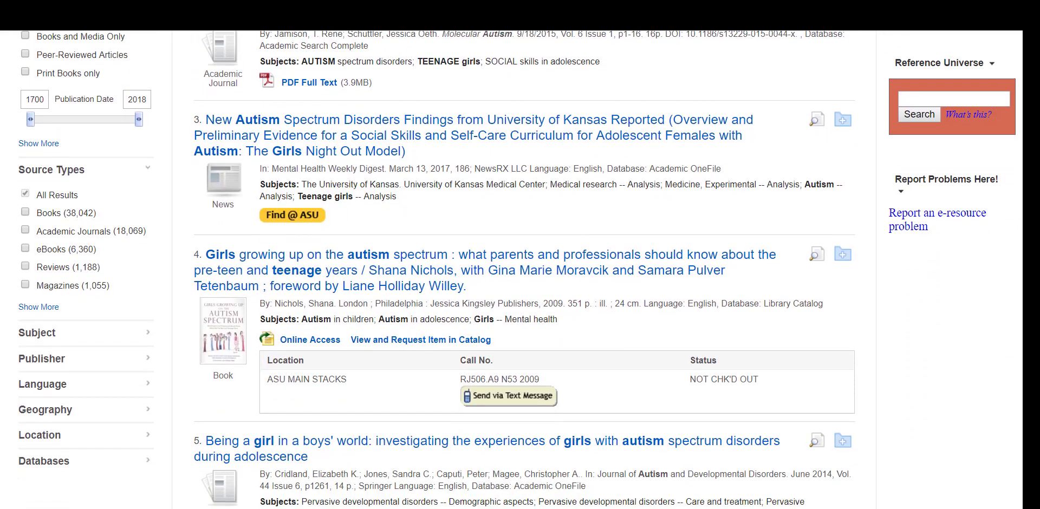
pyautogui.scroll(-1, 512, 270)
pyautogui.scroll(-1, 512, 271)
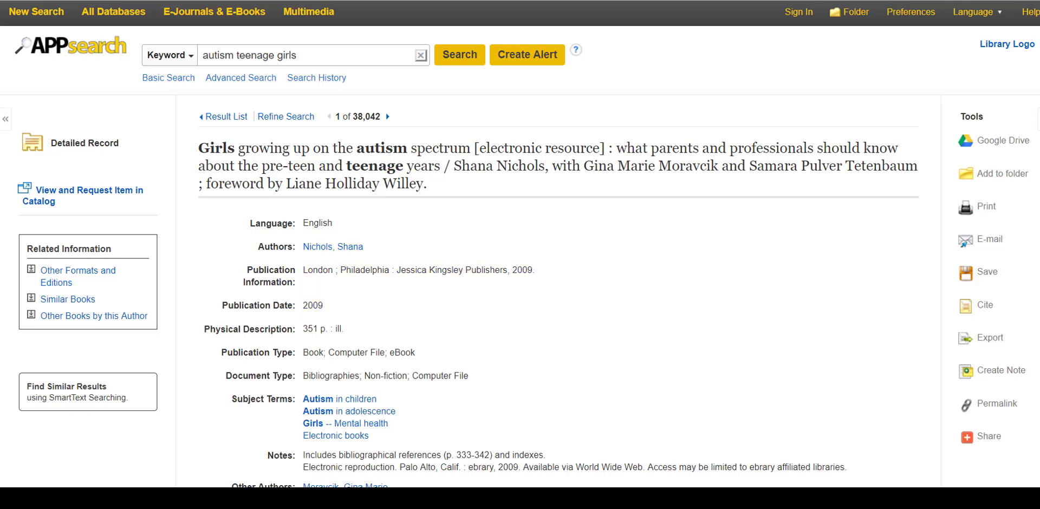
# Scroll the ebook's detailed record for Girls Growing Up on the Autism Spectrum to Online Access
pyautogui.scroll(-3, 520, 244)
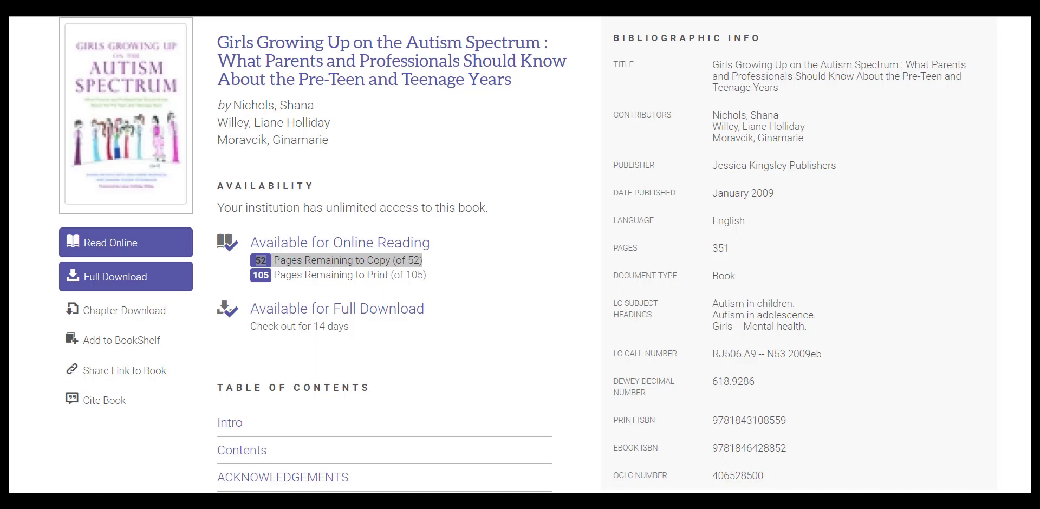
# Browse the Ebook Central page for the book's availability and chapter list
pyautogui.scroll(-2, 513, 254)
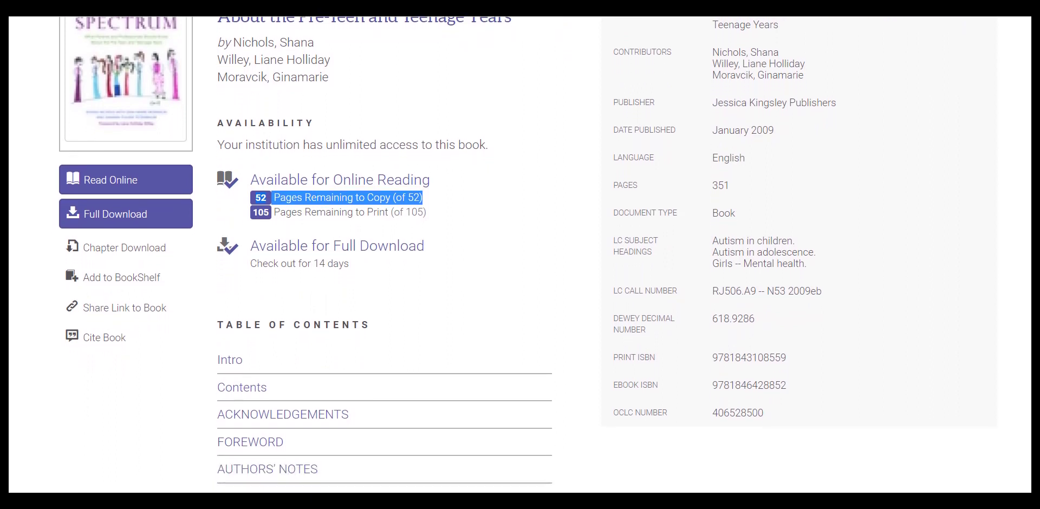
pyautogui.scroll(-1, 513, 255)
pyautogui.scroll(-1, 513, 254)
pyautogui.scroll(-1, 513, 254)
pyautogui.scroll(-1, 512, 254)
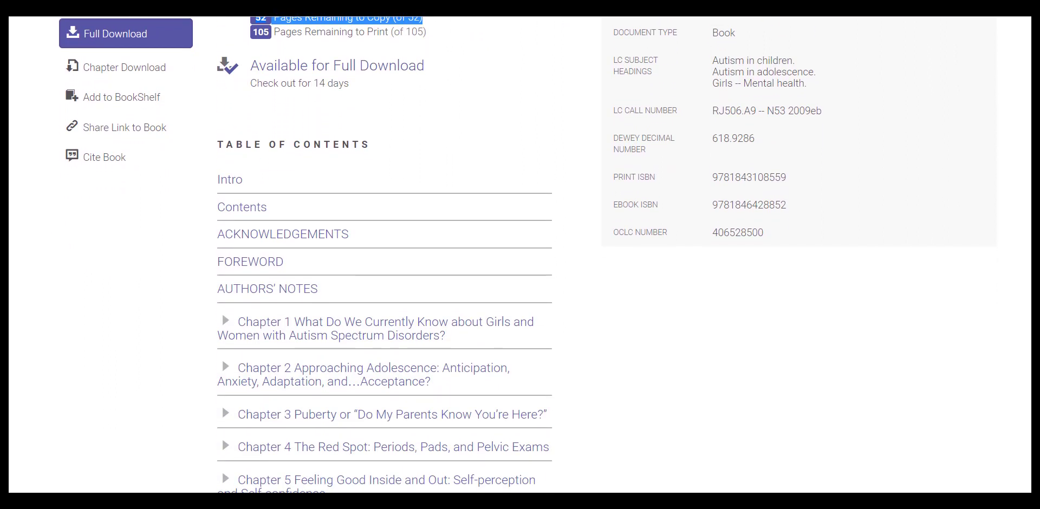
pyautogui.scroll(-1, 513, 254)
pyautogui.scroll(-1, 512, 255)
pyautogui.scroll(-1, 513, 254)
pyautogui.scroll(-1, 513, 254)
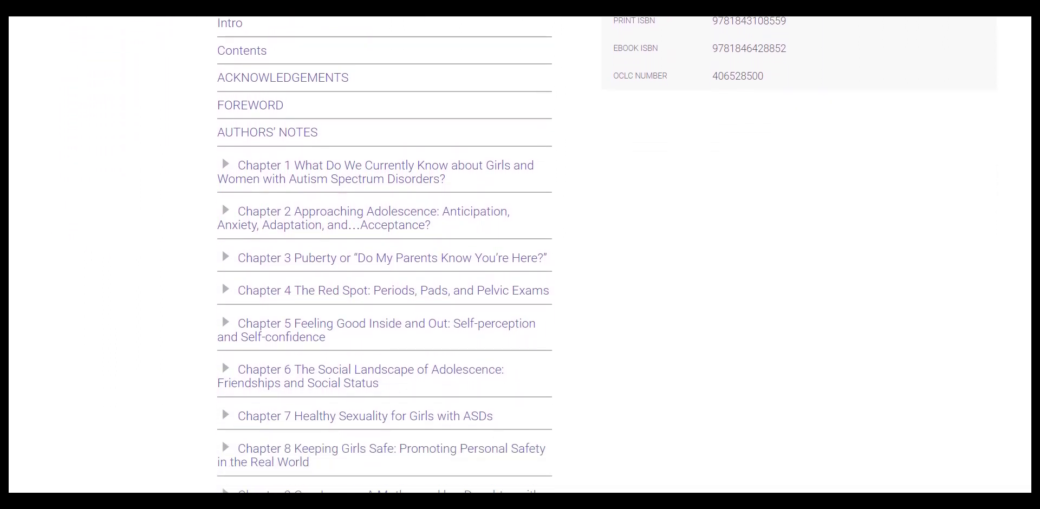
pyautogui.scroll(-1, 513, 255)
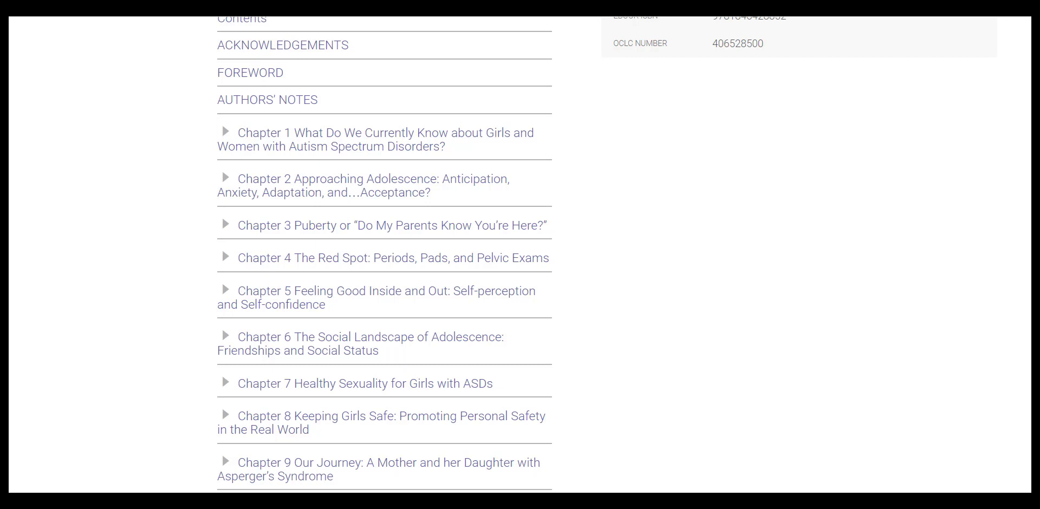
# Scroll back up the Ebook Central page before returning to the AppSearch results
pyautogui.scroll(3, 520, 254)
pyautogui.scroll(1, 520, 254)
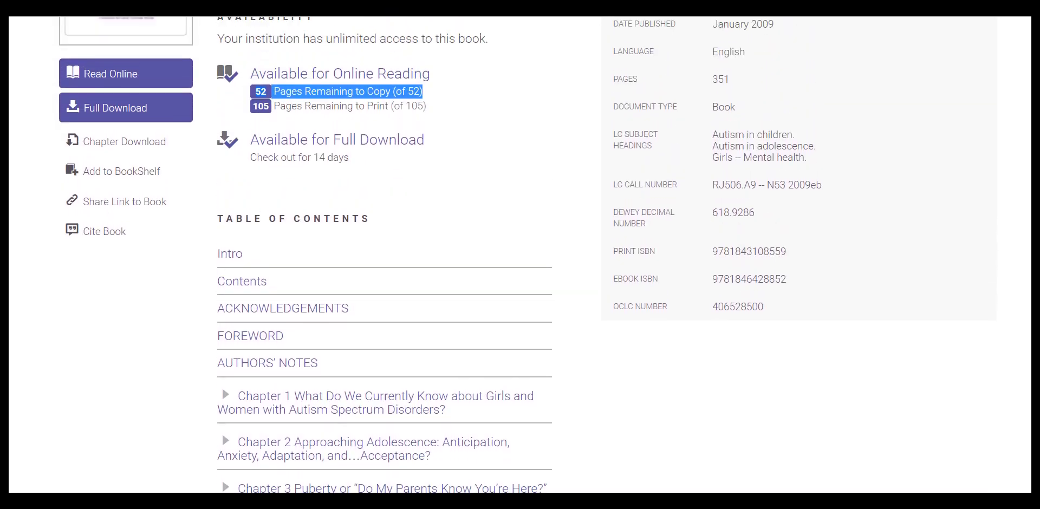
pyautogui.scroll(2, 520, 255)
pyautogui.scroll(1, 520, 254)
pyautogui.scroll(1, 520, 255)
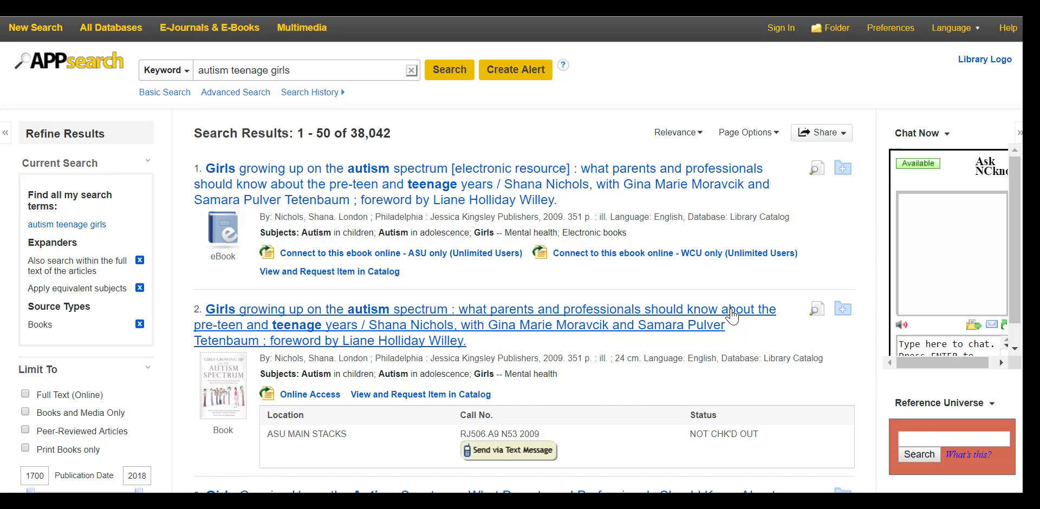
# Open result 2's print record and review holdings: RJ506.A9 N53 2009, ASU Main Stacks
pyautogui.click(732, 316)
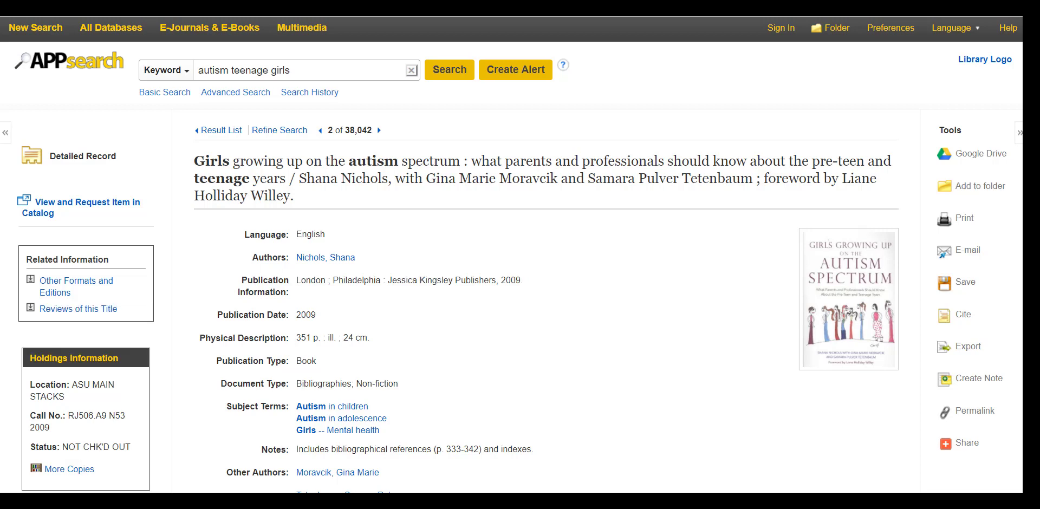
pyautogui.scroll(-1, 512, 254)
pyautogui.scroll(-2, 512, 254)
pyautogui.scroll(-2, 512, 254)
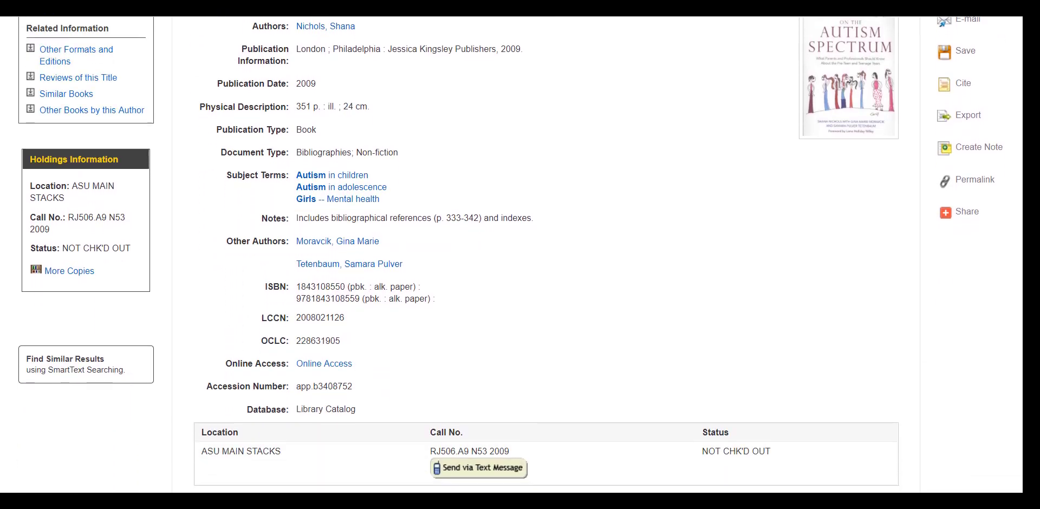
pyautogui.scroll(-1, 512, 254)
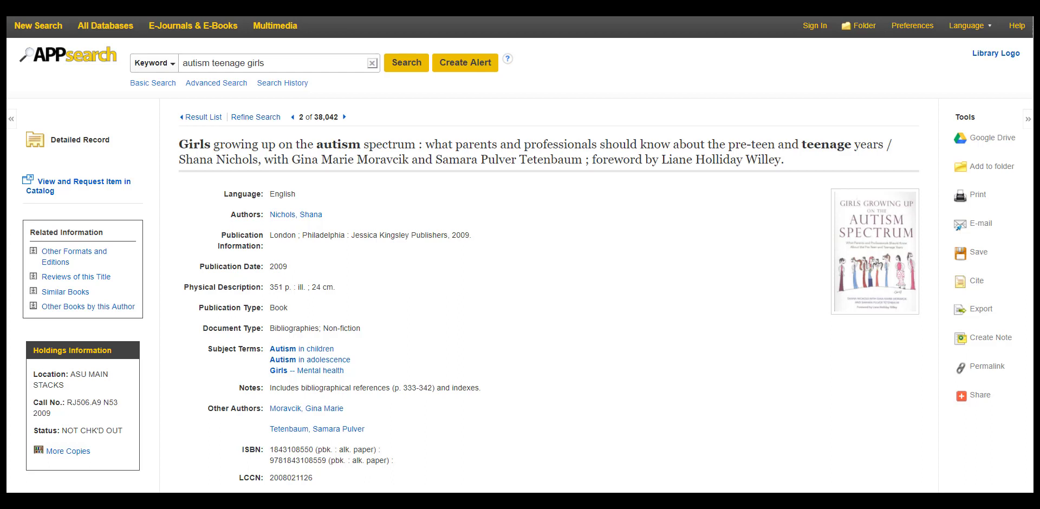
pyautogui.click(983, 224)
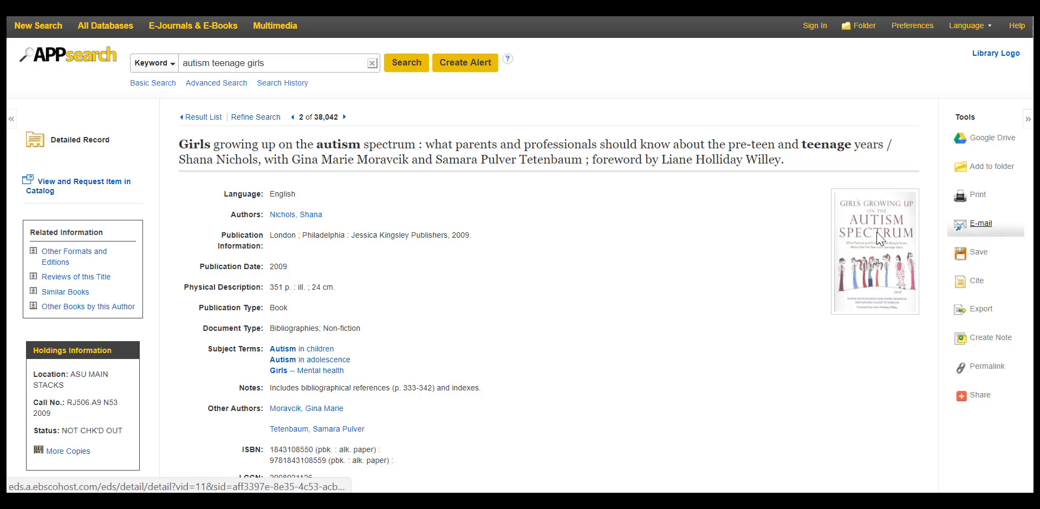
pyautogui.click(350, 209)
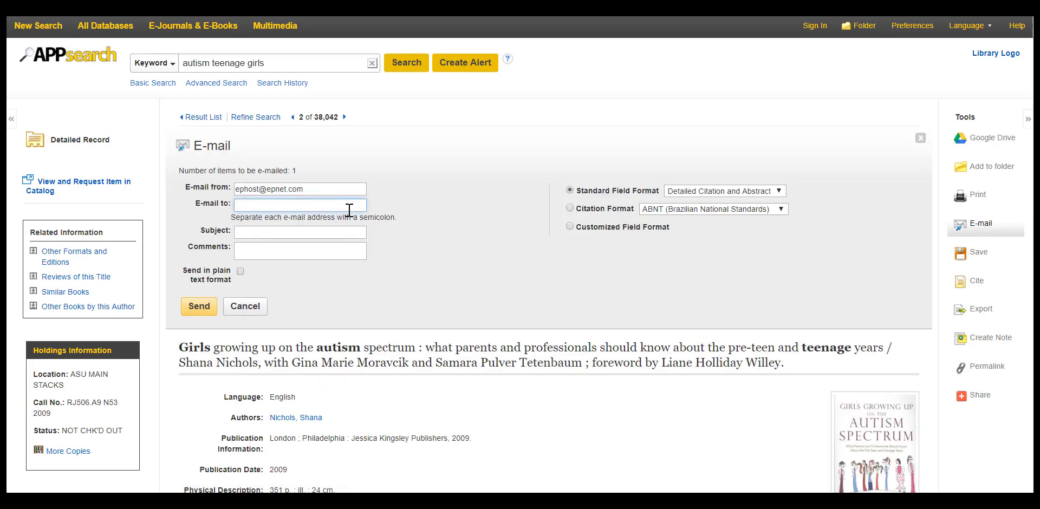
pyautogui.click(712, 209)
pyautogui.click(705, 235)
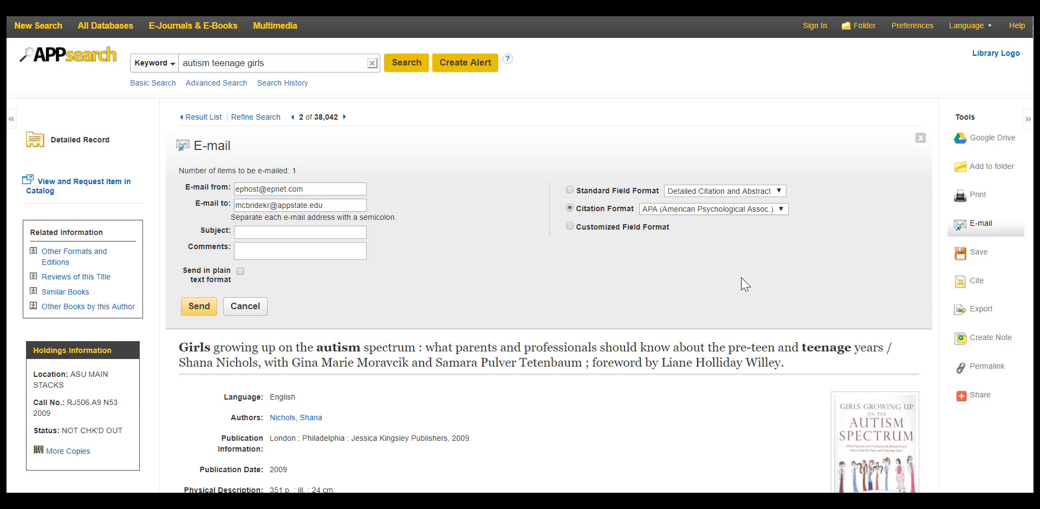
pyautogui.click(921, 137)
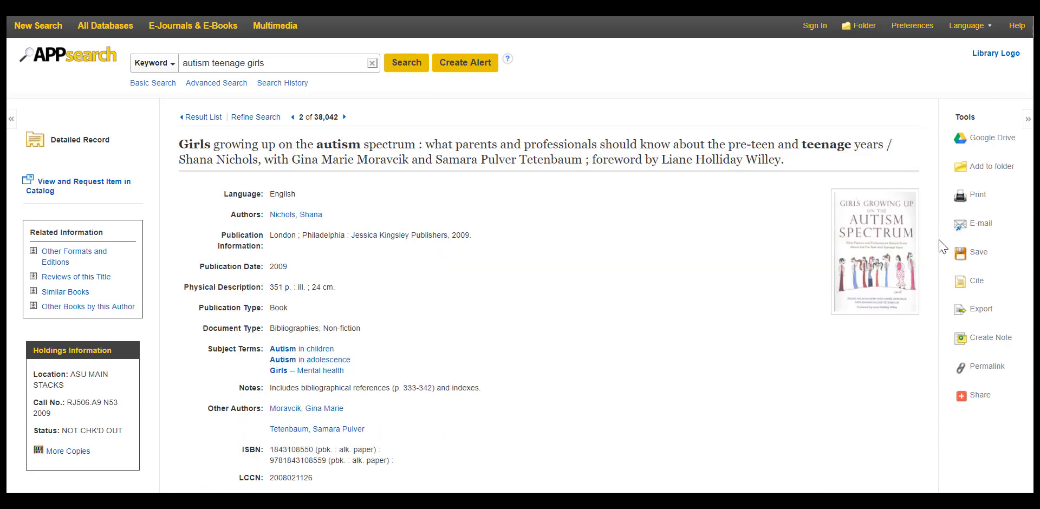
# Show the print book's citation formats and select its APA reference text
pyautogui.click(969, 287)
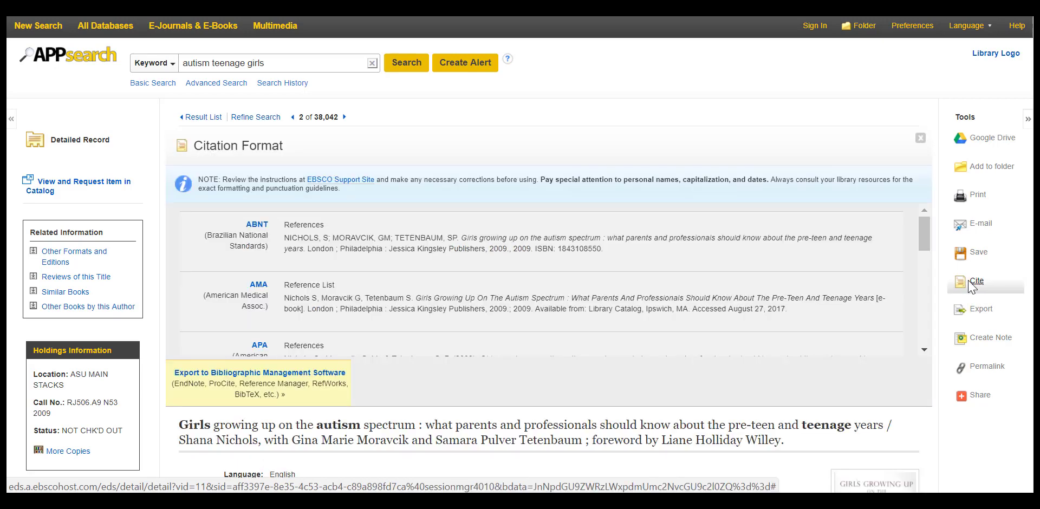
pyautogui.moveTo(923, 235); pyautogui.dragTo(923, 258)
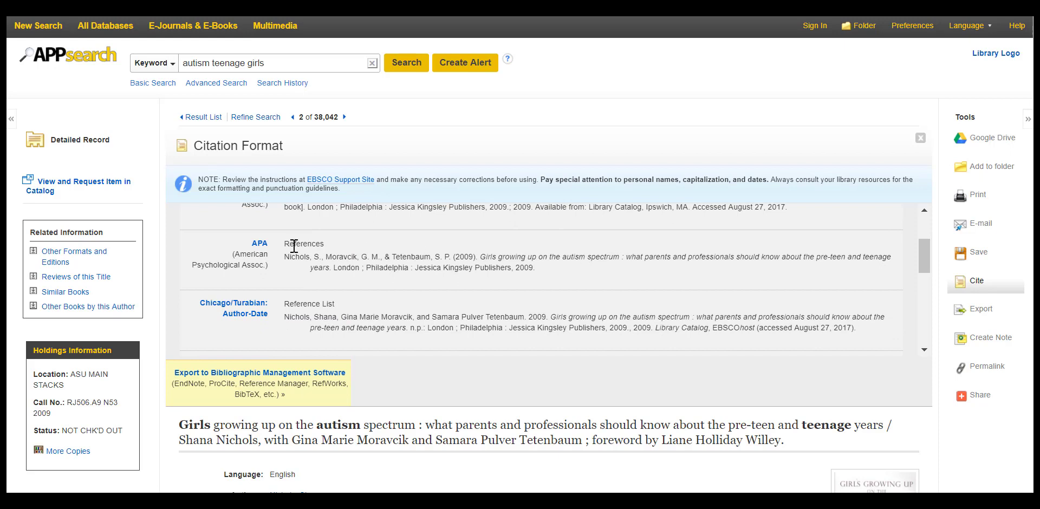
pyautogui.moveTo(284, 256); pyautogui.dragTo(536, 269)
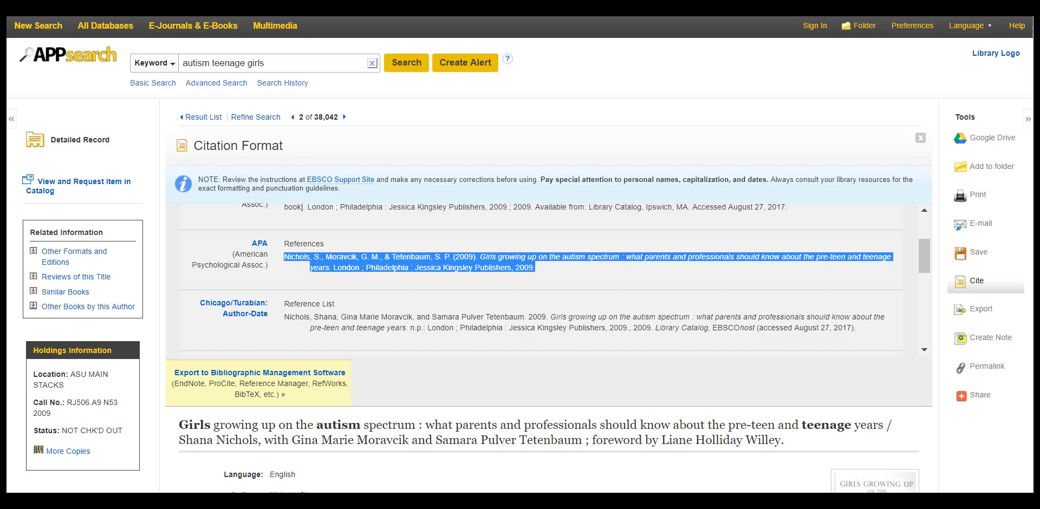
pyautogui.click(705, 501)
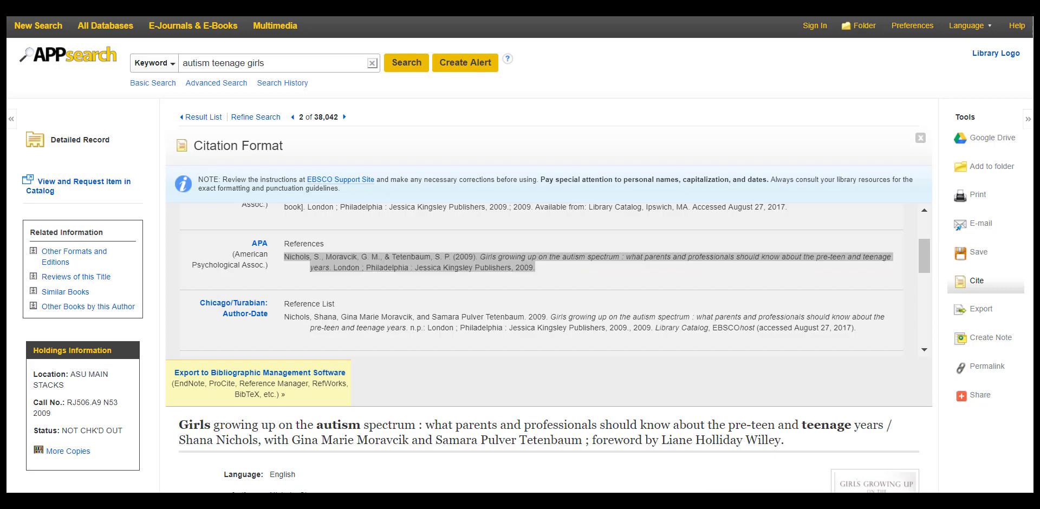